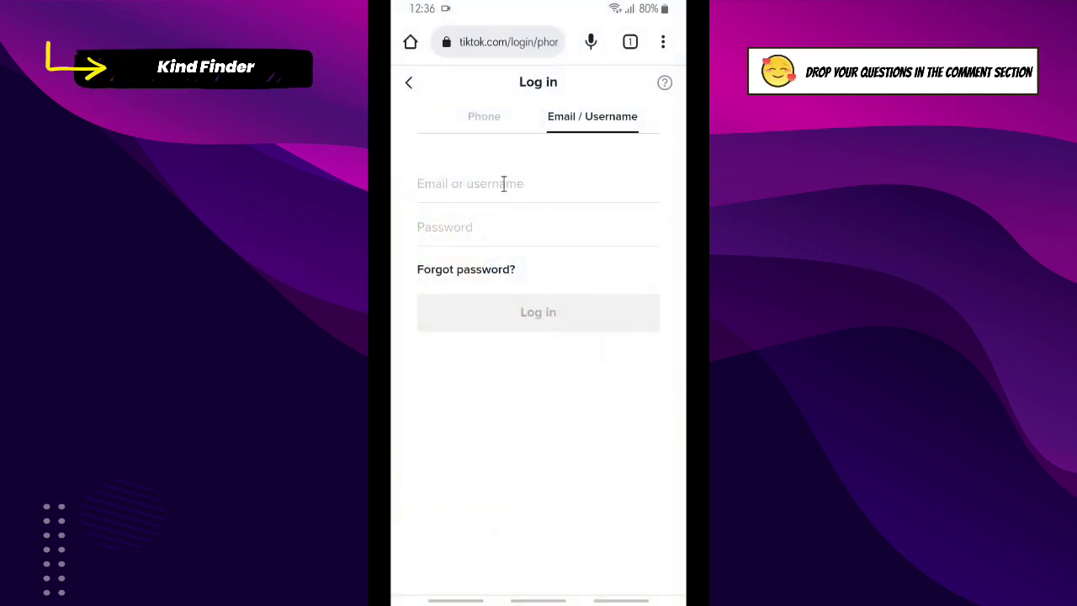
Log in to TikTok by filling the email and password fields with the saved credentials.
click(503, 185)
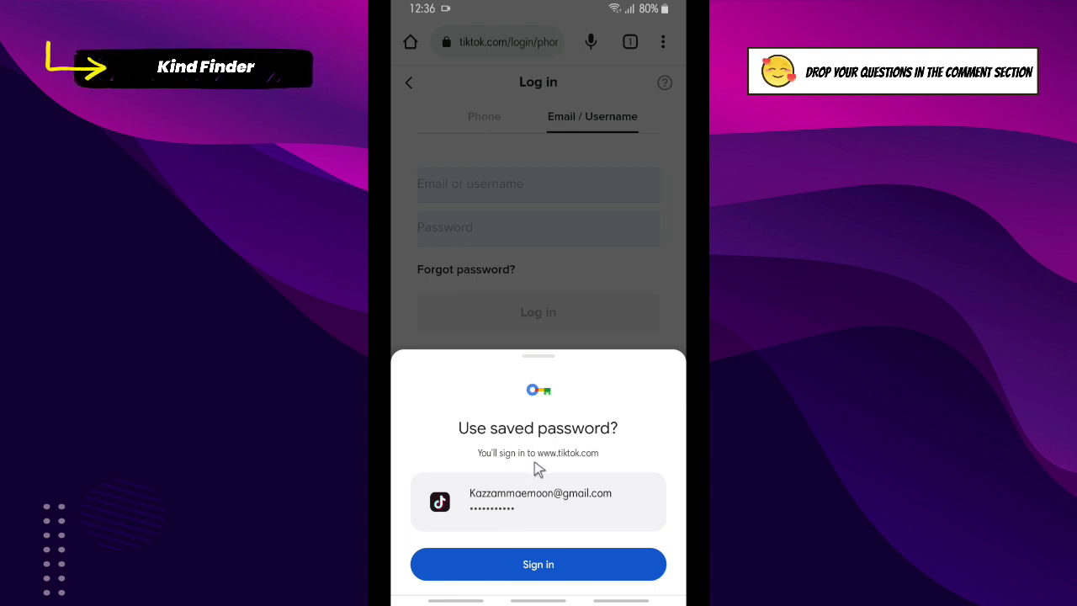
click(562, 569)
click(537, 326)
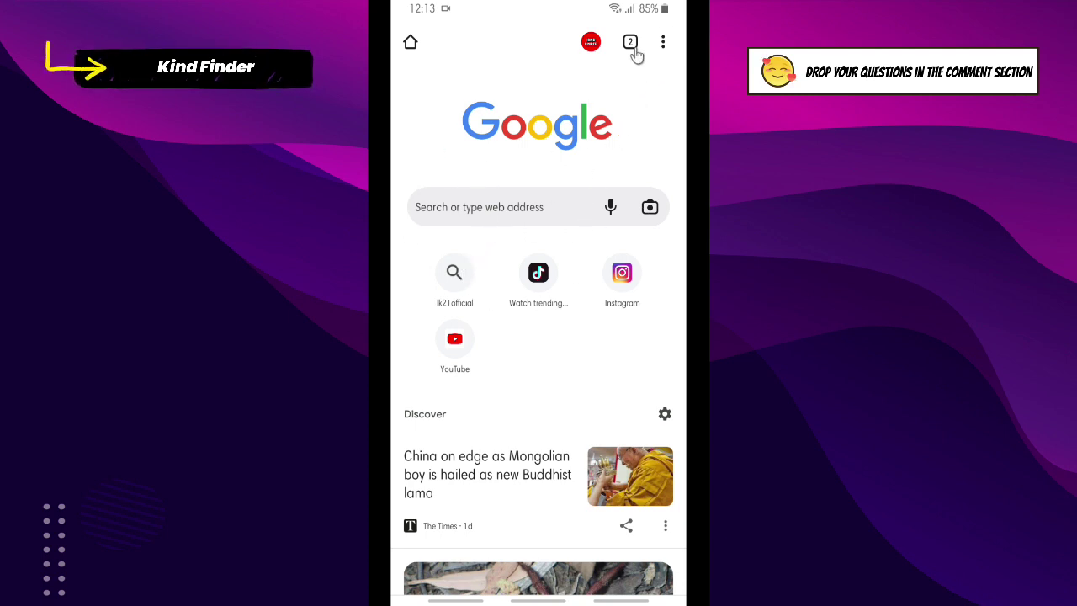
Turn on Save passwords and Auto Sign-in in Chrome's Password Manager settings, and return to the new tab page.
click(664, 43)
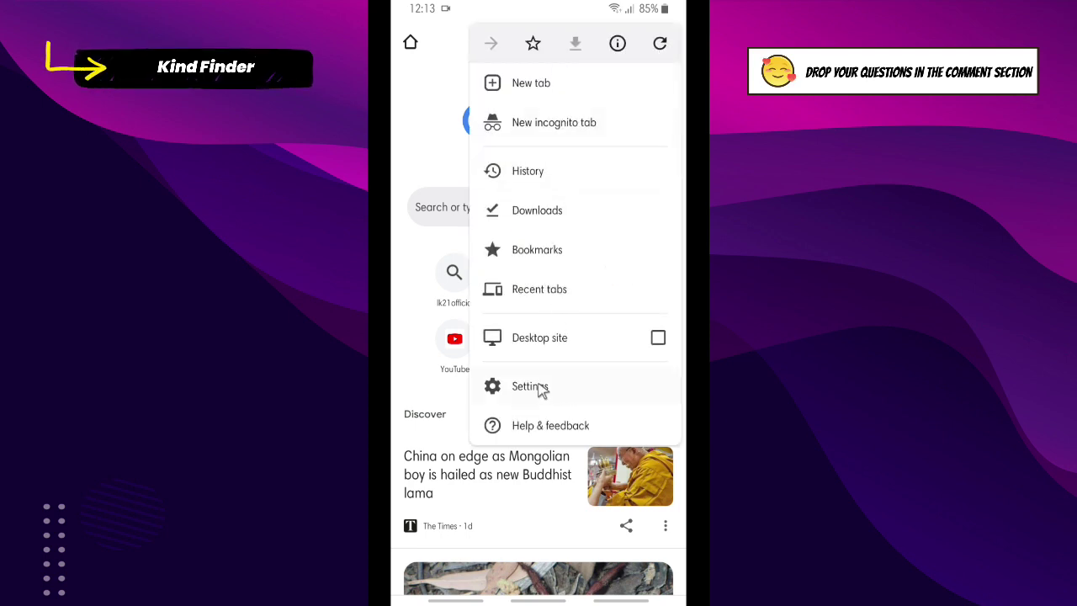
click(552, 388)
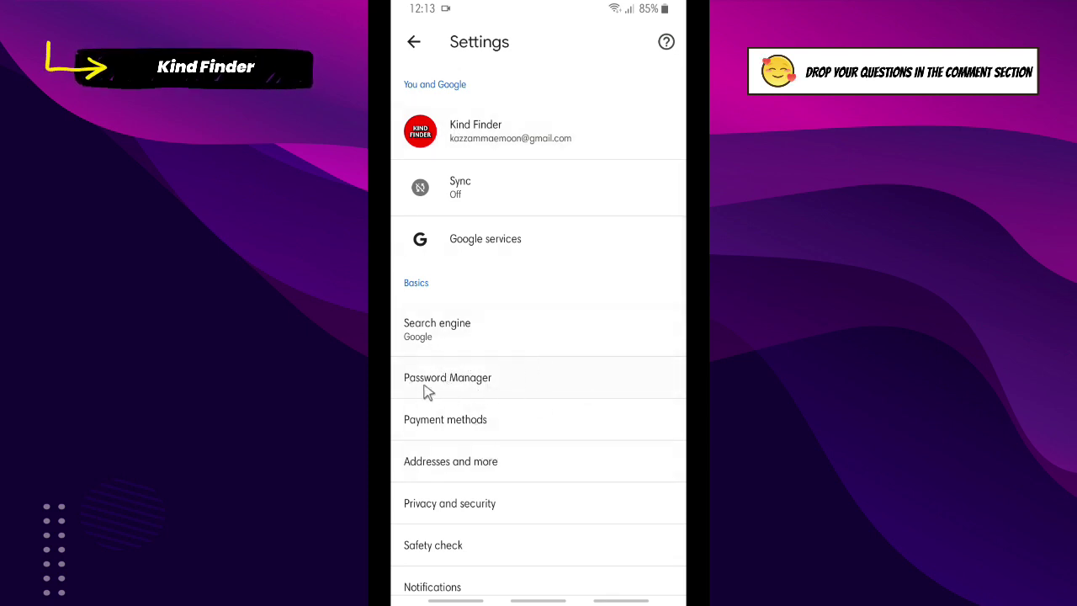
click(518, 386)
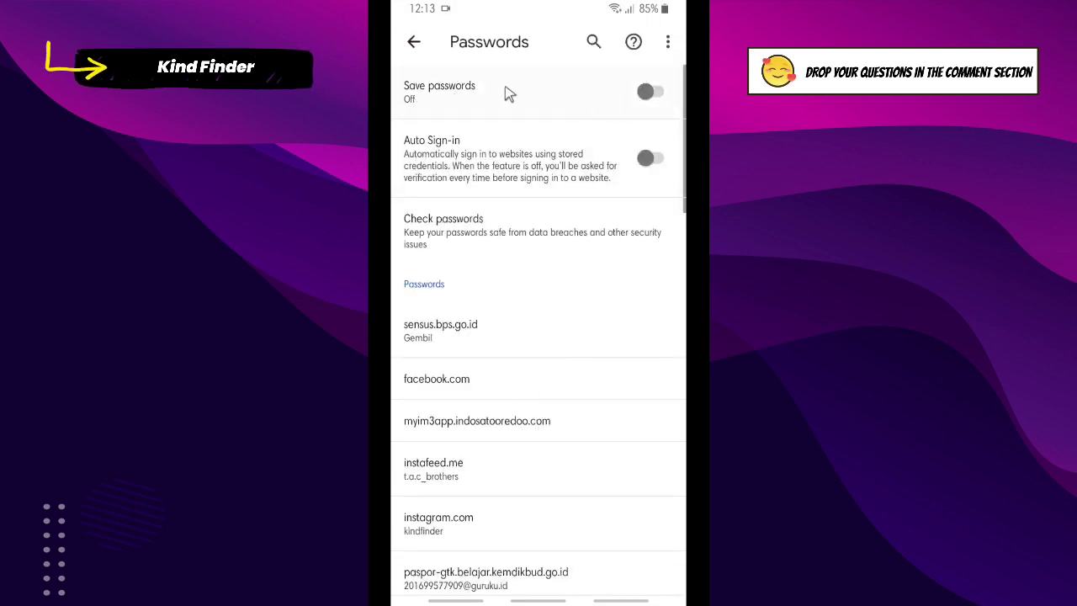
click(655, 94)
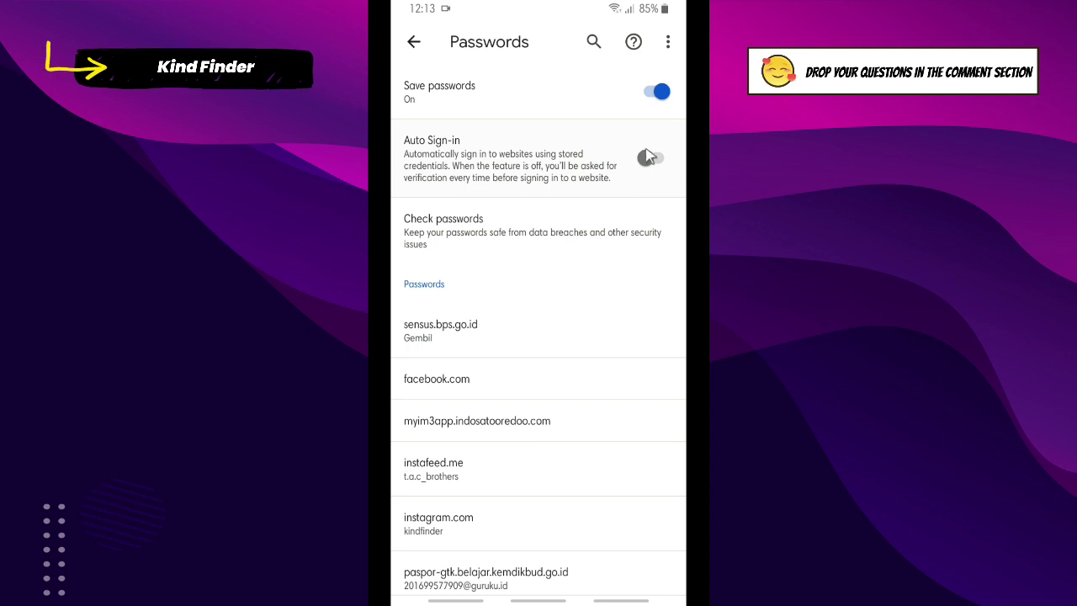
click(648, 159)
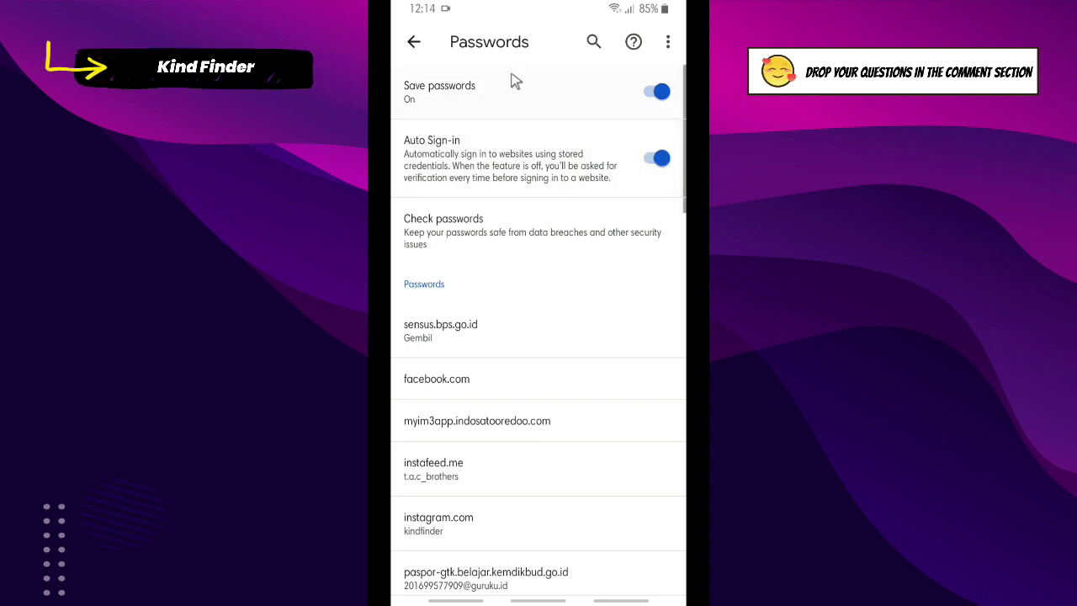
click(413, 44)
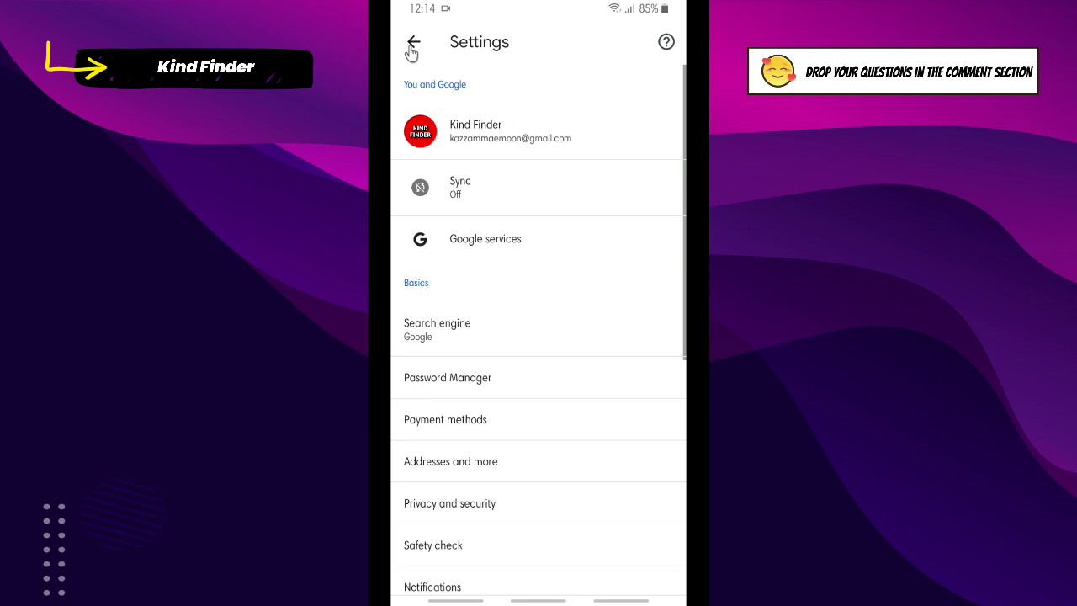
click(413, 44)
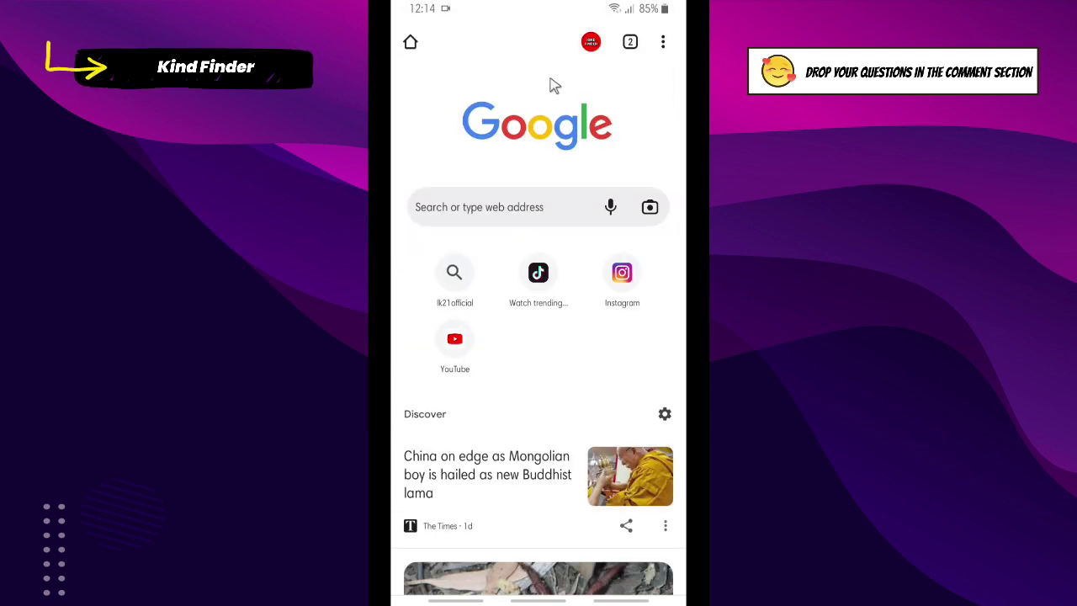
Switch to the open TikTok tab and bring up its login form for email or username.
click(630, 43)
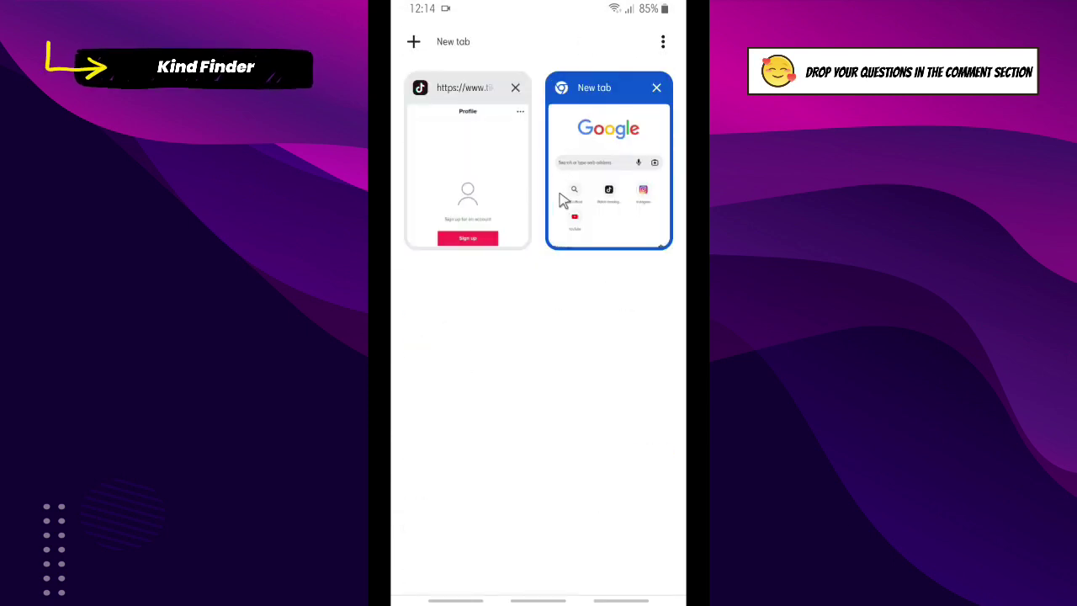
click(501, 172)
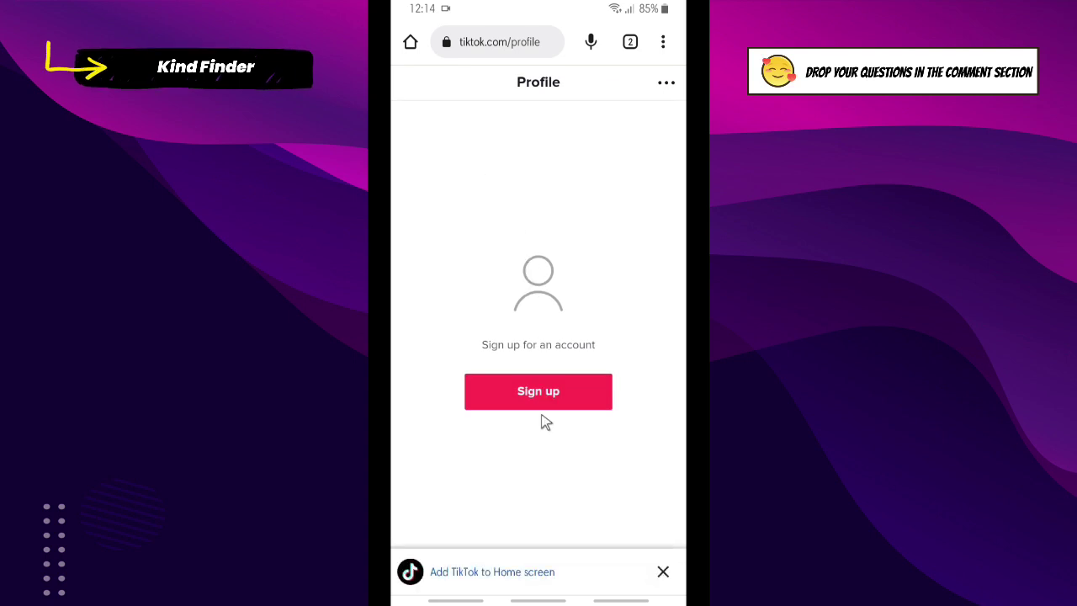
click(554, 393)
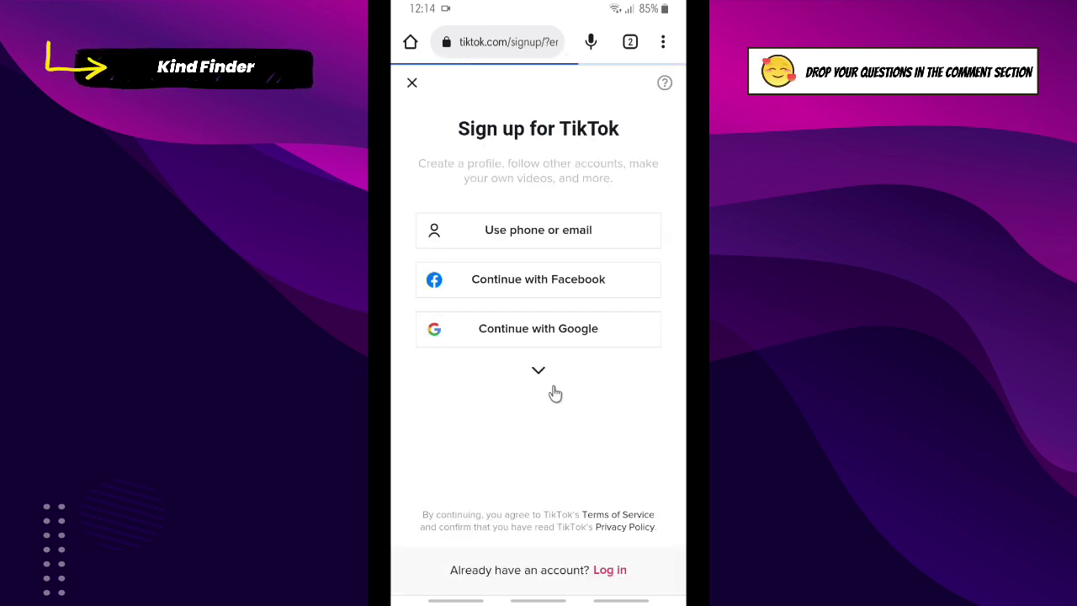
click(610, 569)
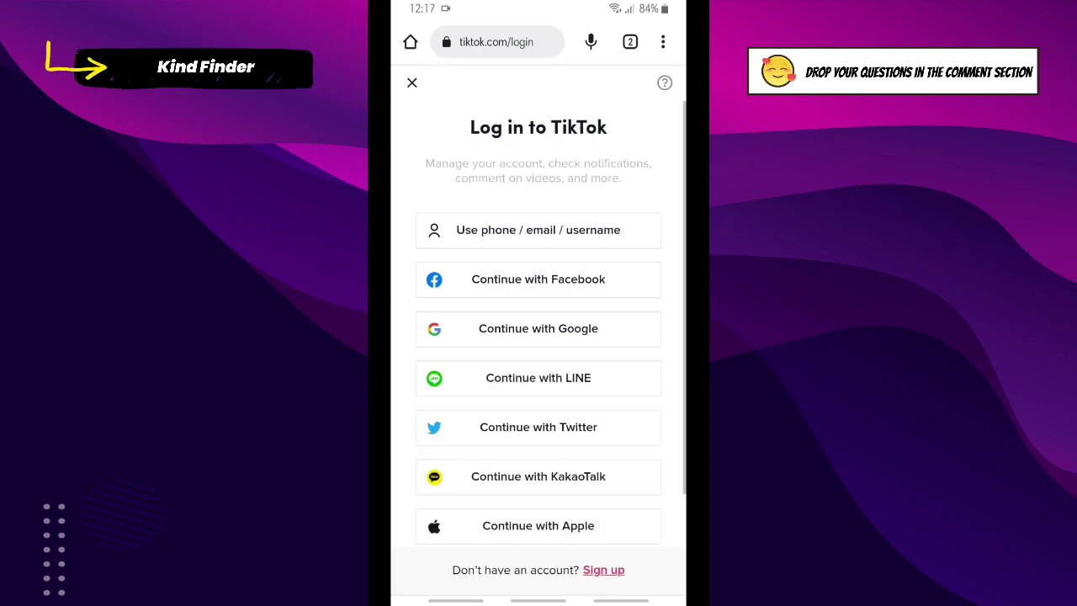
click(602, 218)
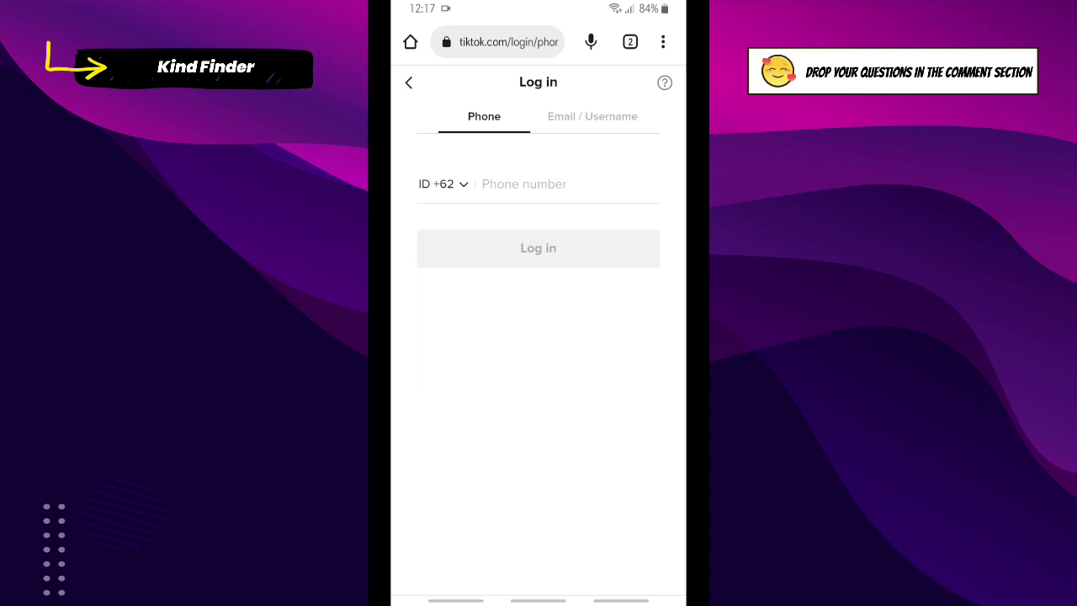
click(606, 121)
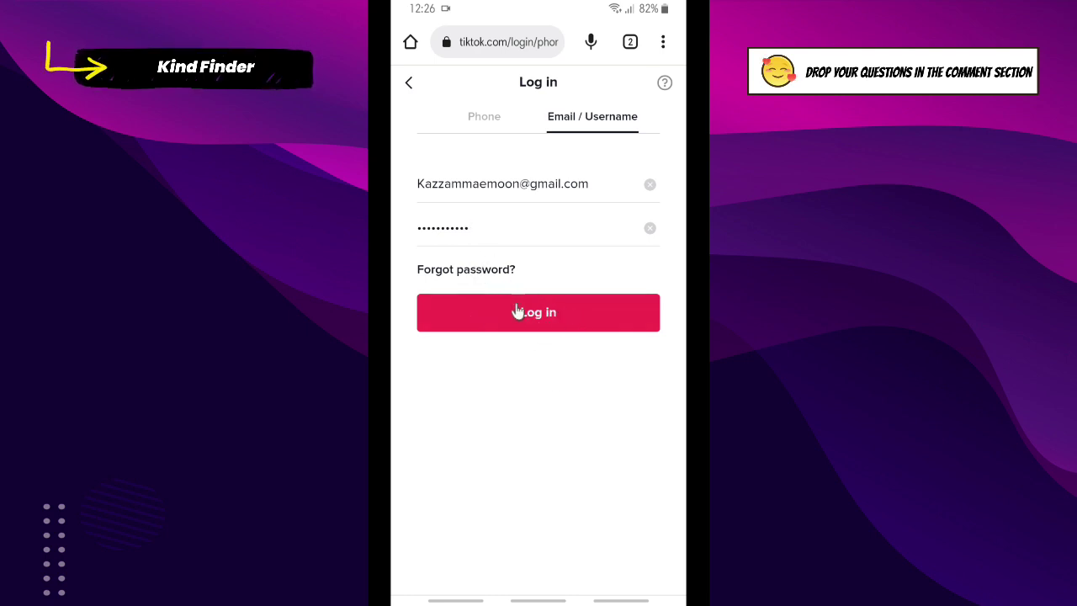
Log in with the account's email and password, and complete the same-shape verification by selecting the purple and yellow cylinders.
click(554, 318)
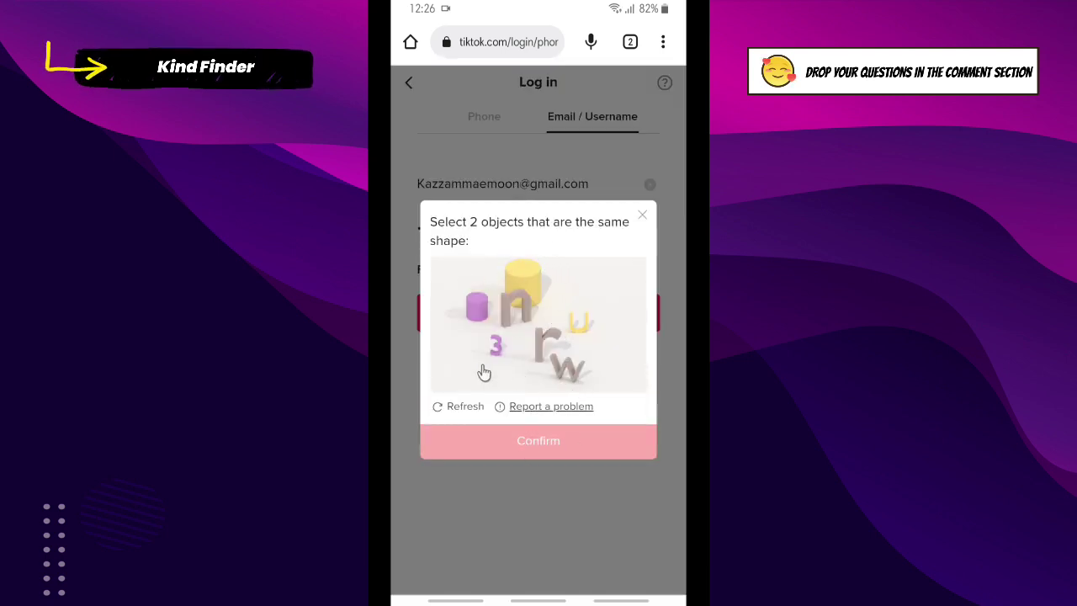
click(475, 308)
click(526, 269)
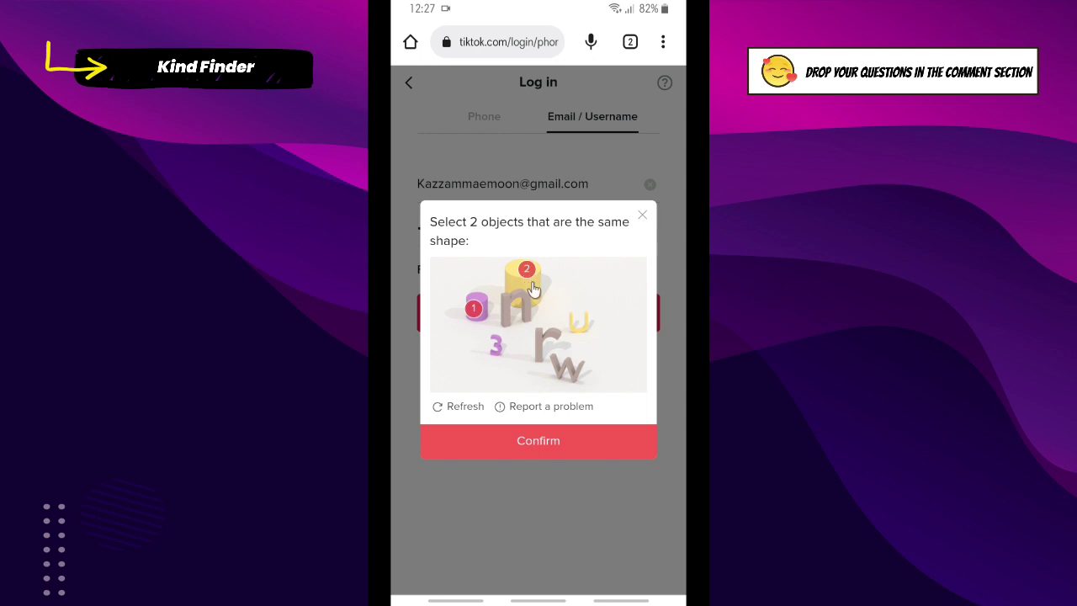
click(542, 433)
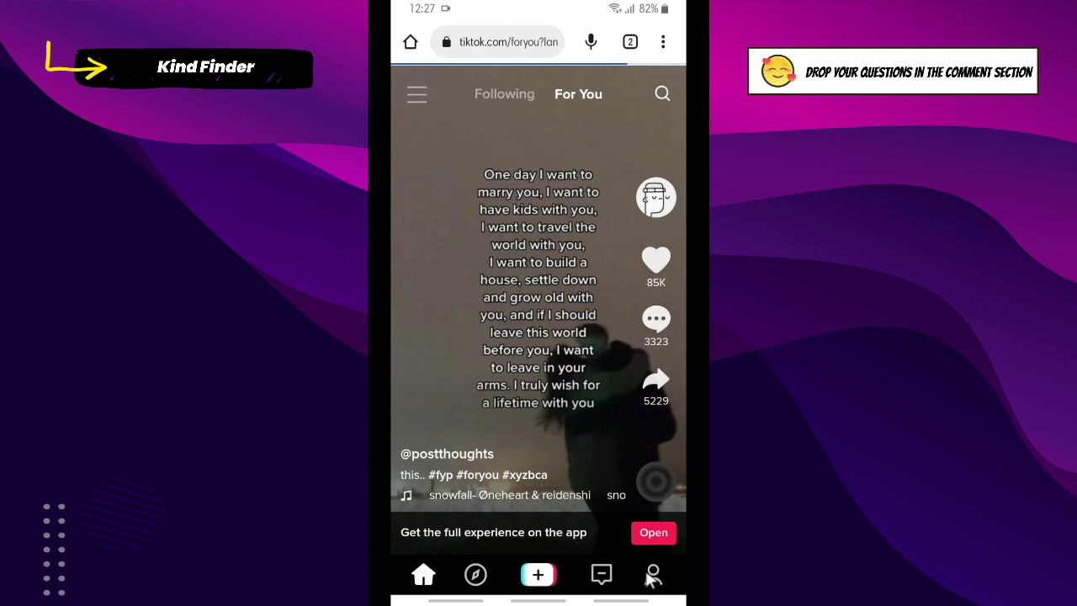
Open the account's profile page and save the login password to Google Password Manager.
click(653, 575)
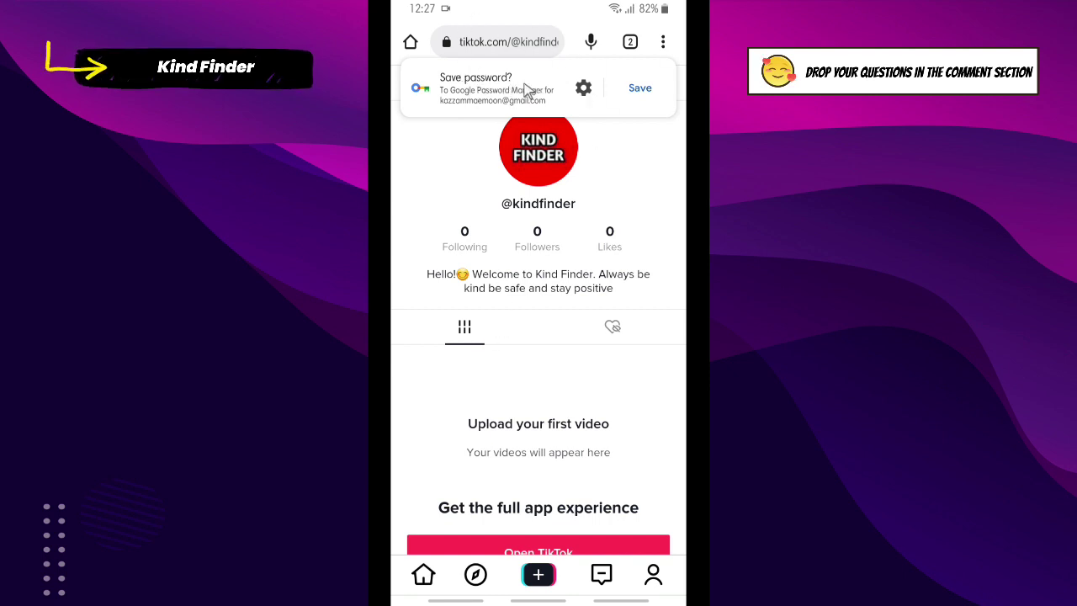
click(640, 89)
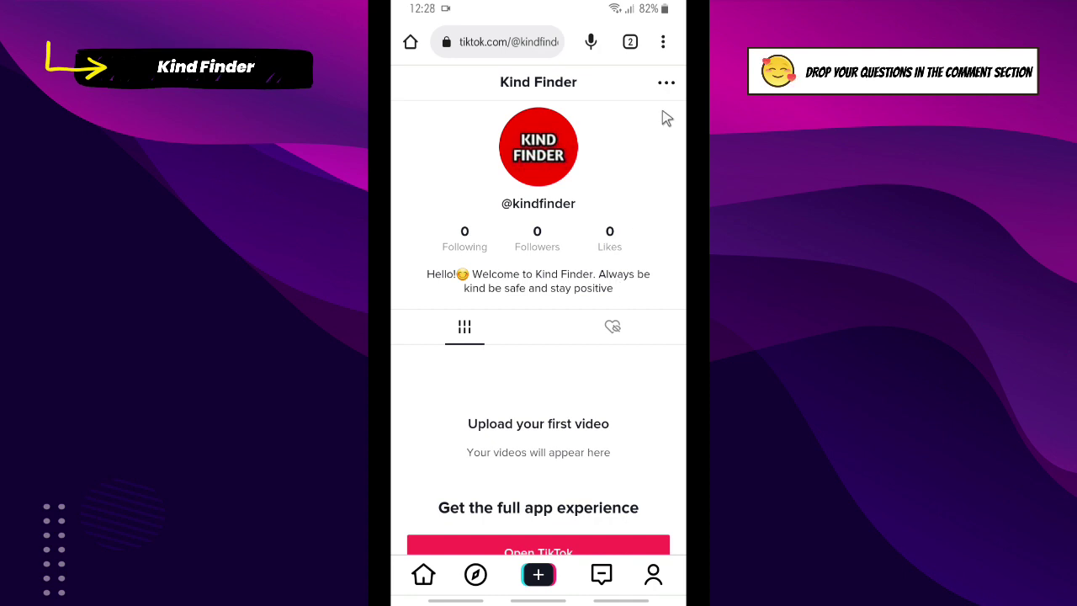
Log out of the TikTok account from its Privacy and settings page.
click(666, 84)
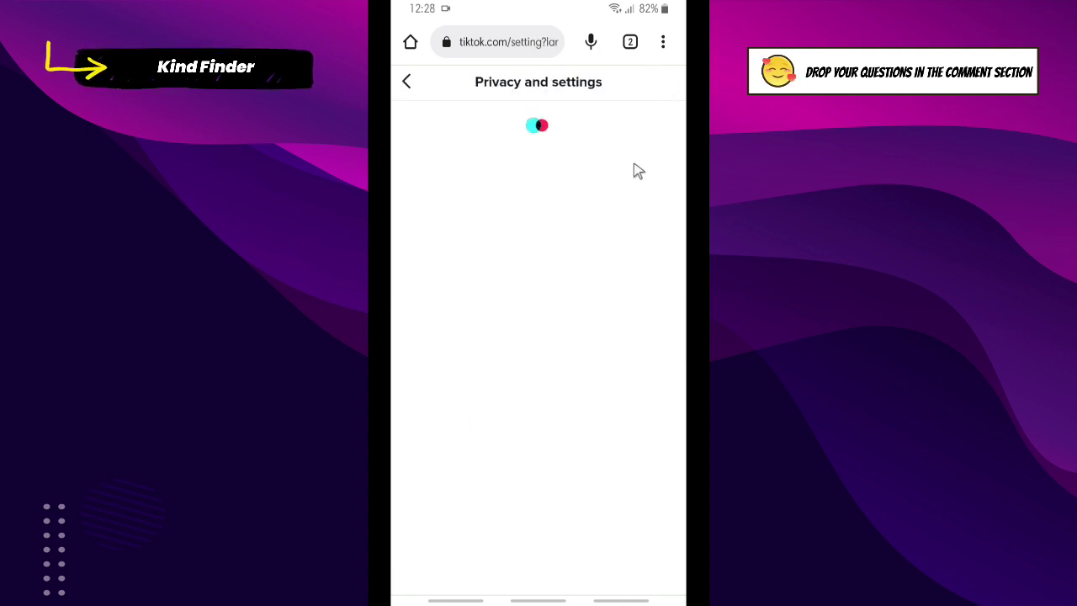
scroll(479, 533, down, 3)
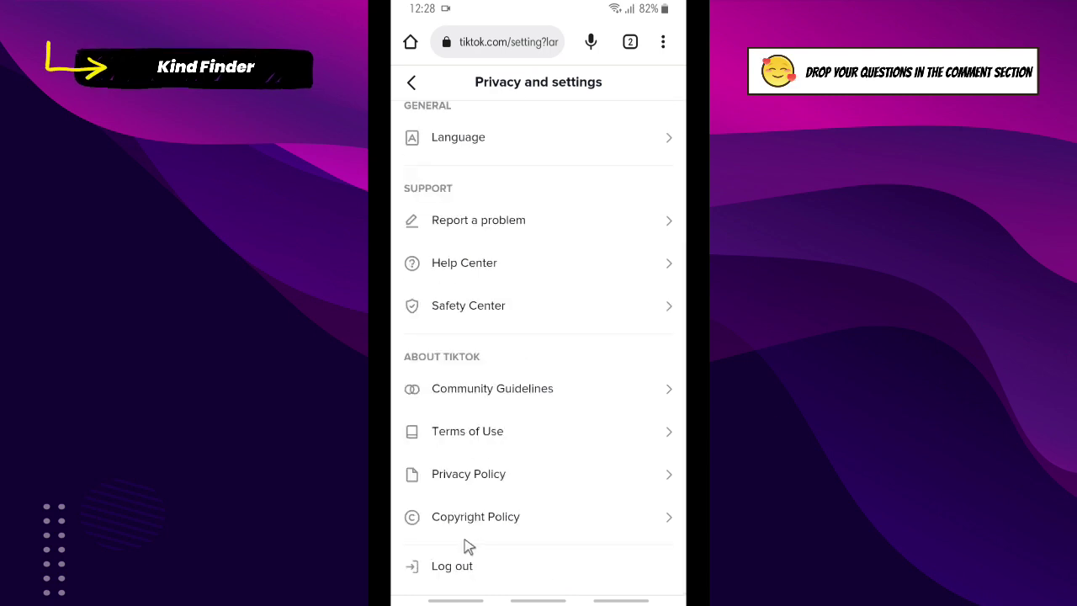
click(453, 566)
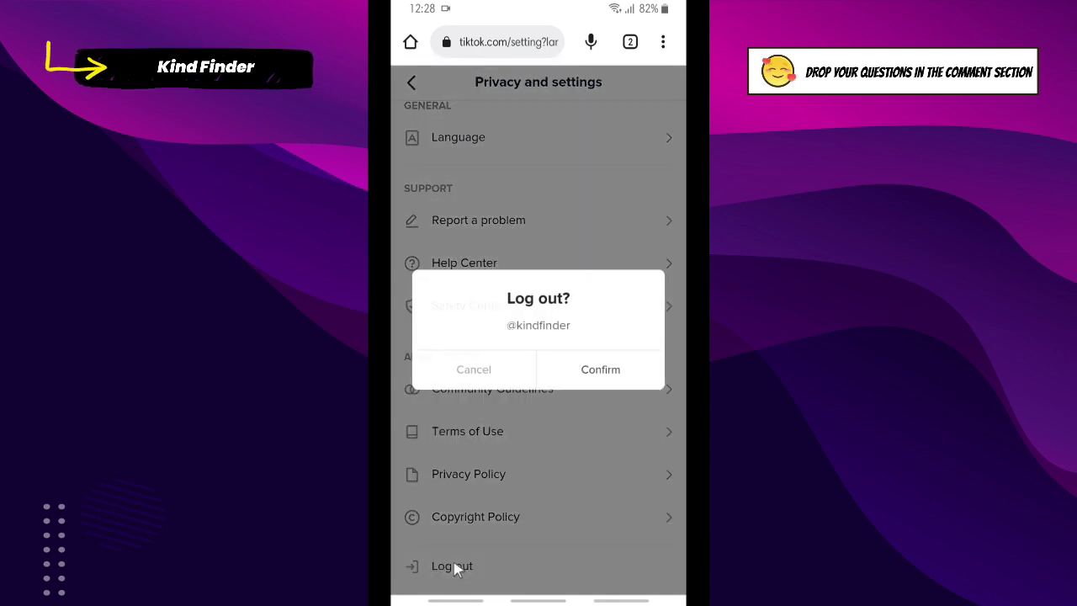
click(606, 369)
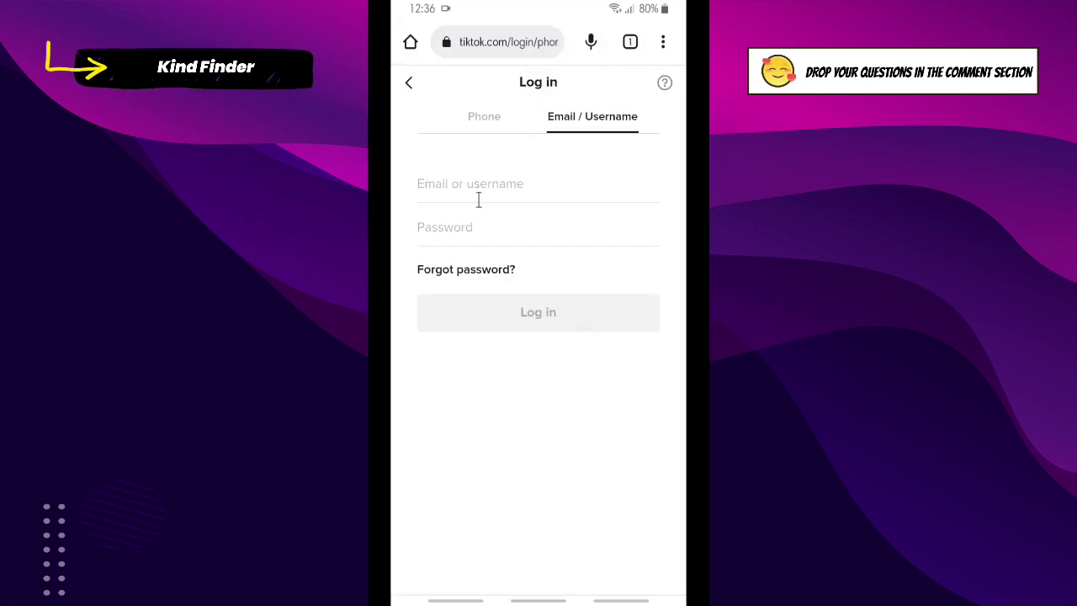
Sign in with the saved email and password, and complete the same-shape verification by selecting the yellow V and the orange V.
click(511, 186)
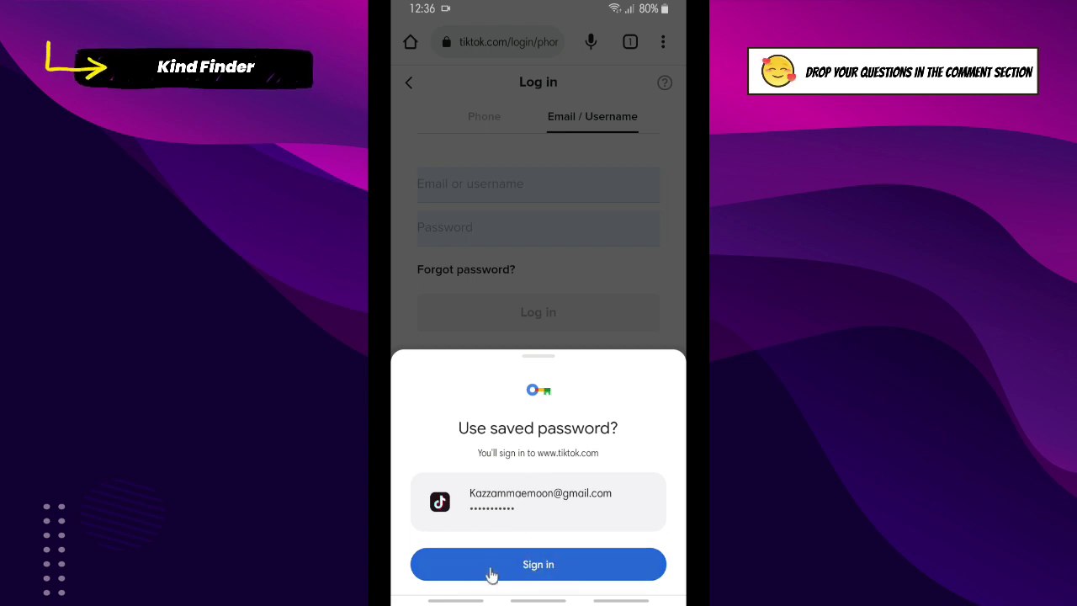
click(563, 573)
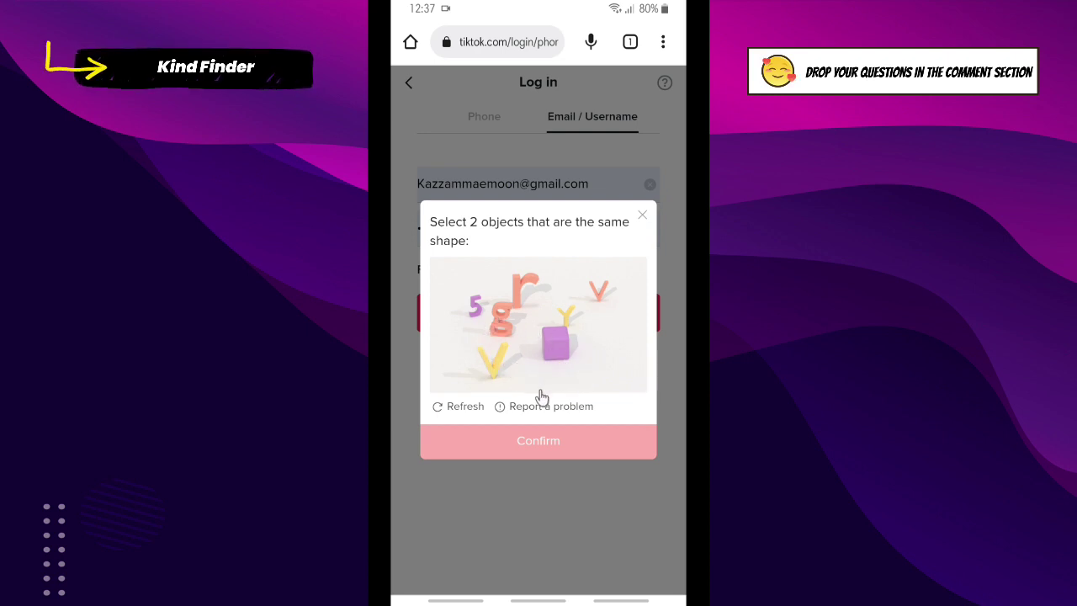
click(499, 368)
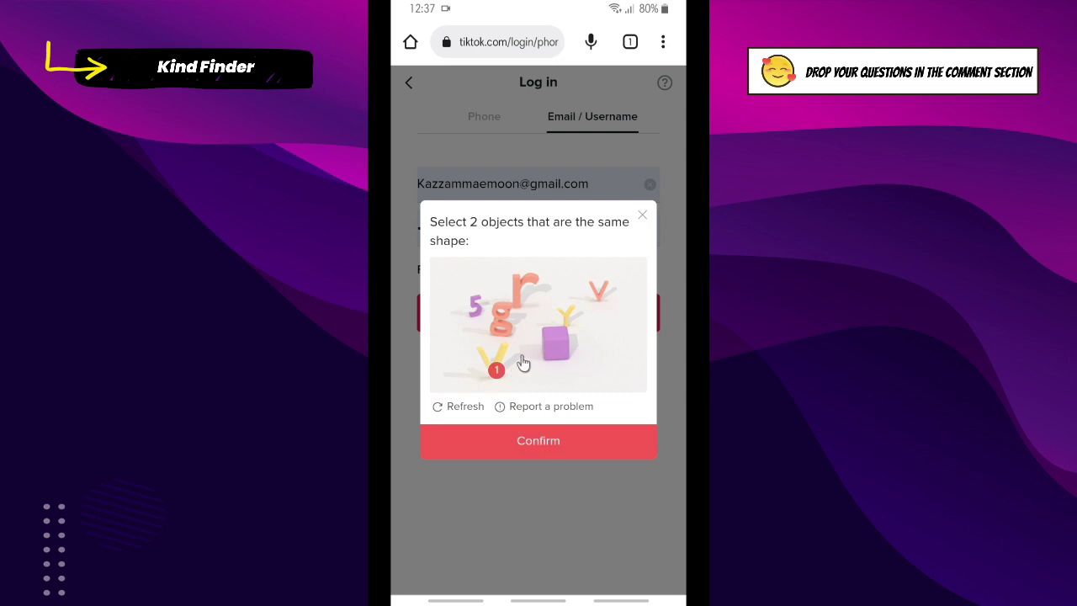
click(604, 300)
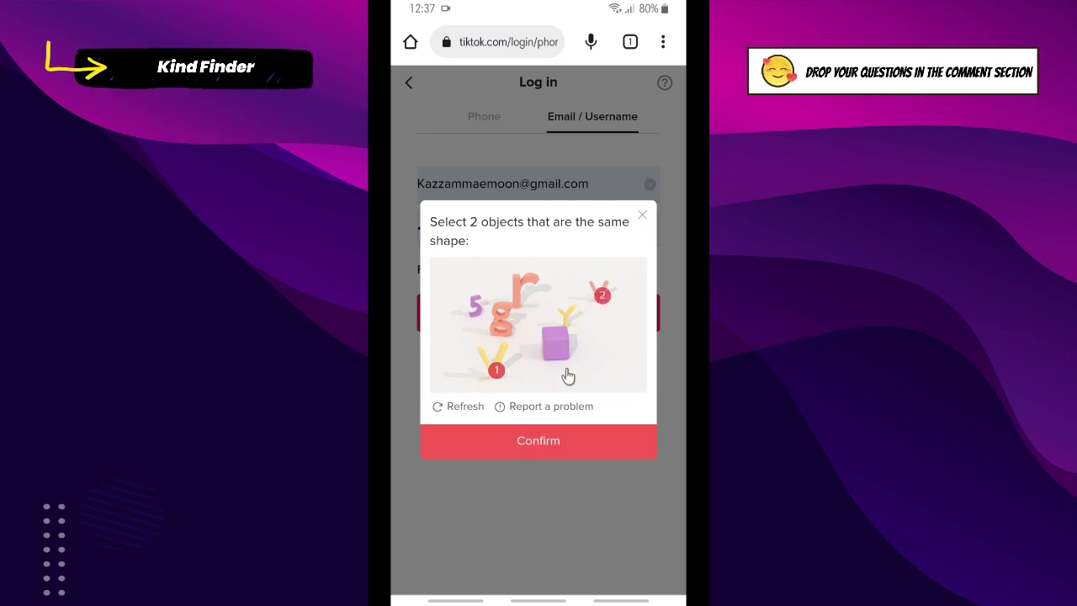
click(544, 446)
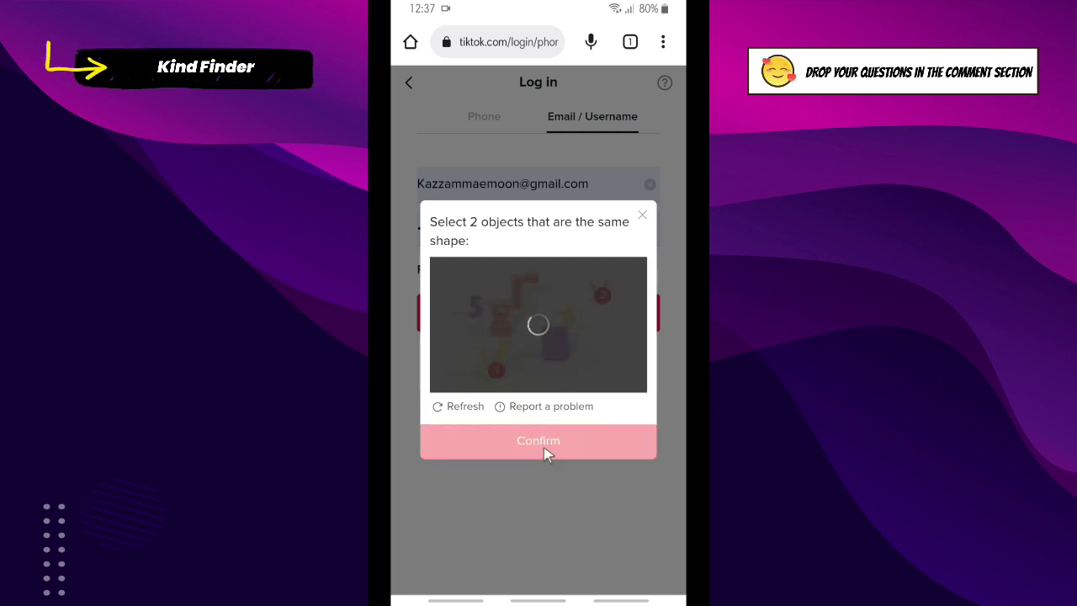